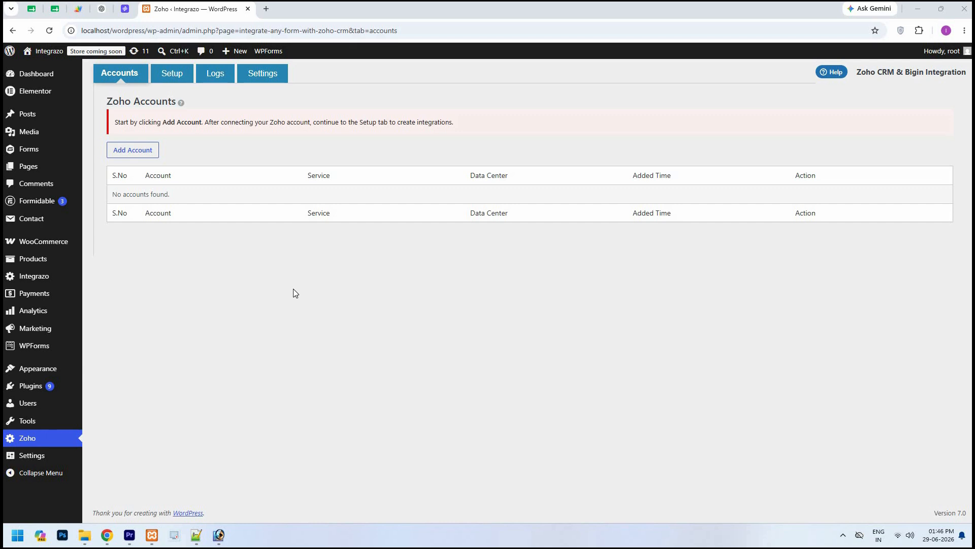
# Step: Add a new Zoho account named Zoho CRM with service Zoho CRM and data center zoho.com
pyautogui.click(150, 154)
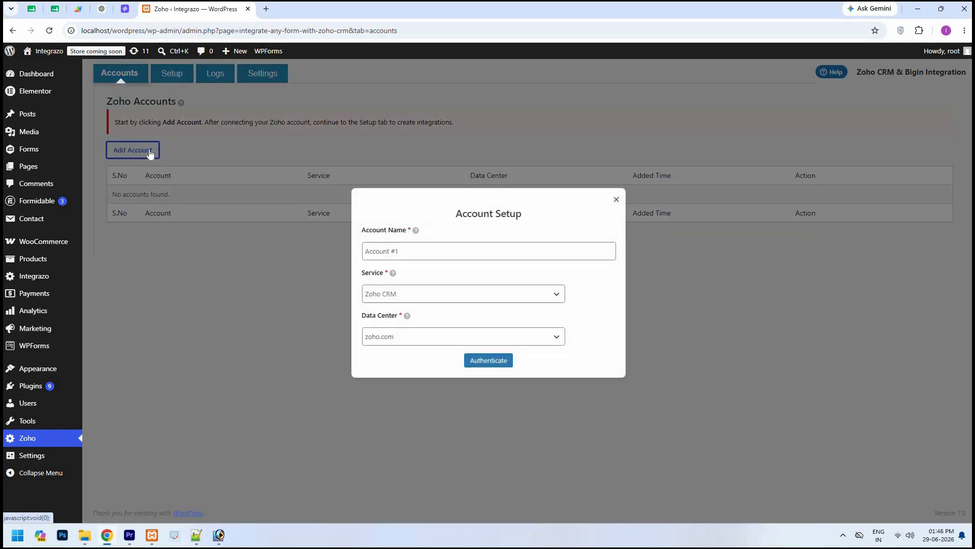
pyautogui.click(365, 253)
pyautogui.hotkey('ctrl', 'a')
pyautogui.write('Zoho CRM')
pyautogui.click(595, 287)
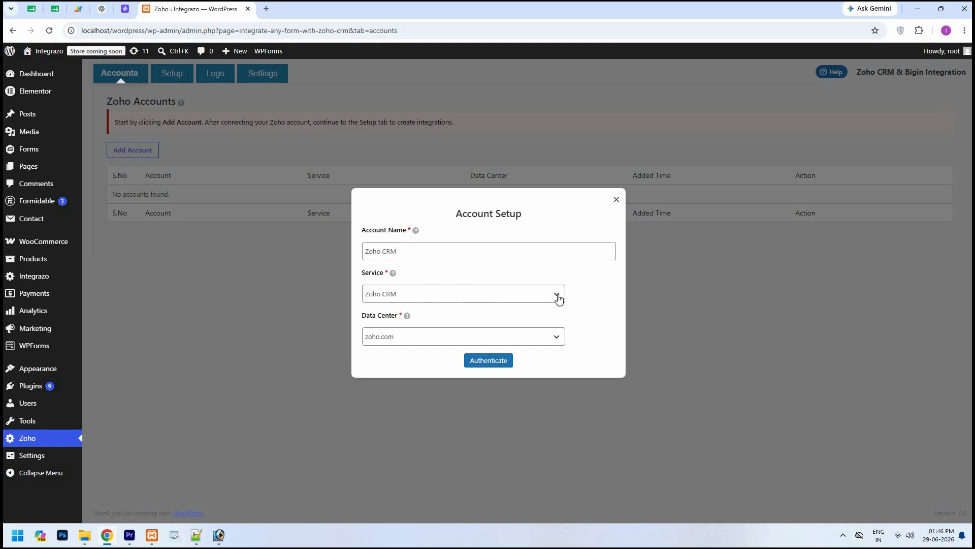
pyautogui.click(483, 297)
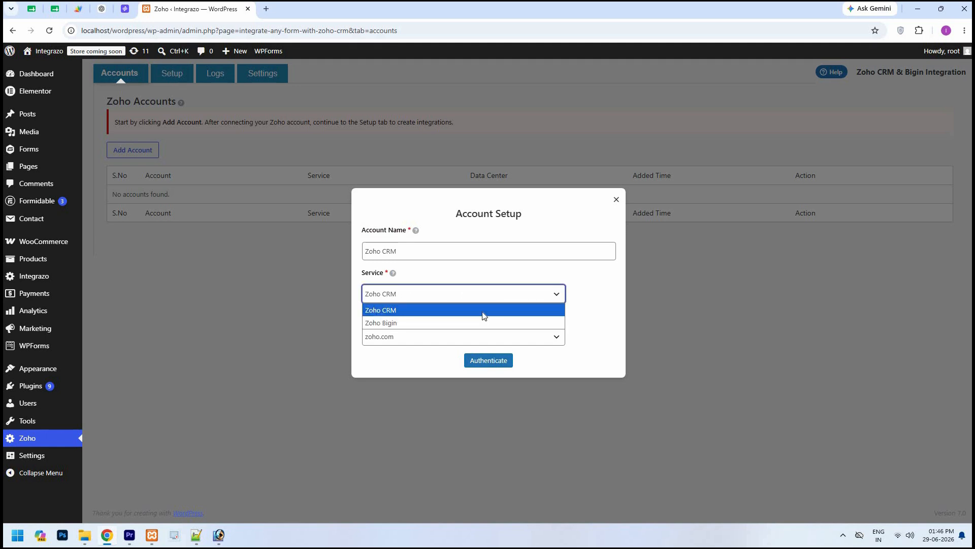
pyautogui.click(587, 340)
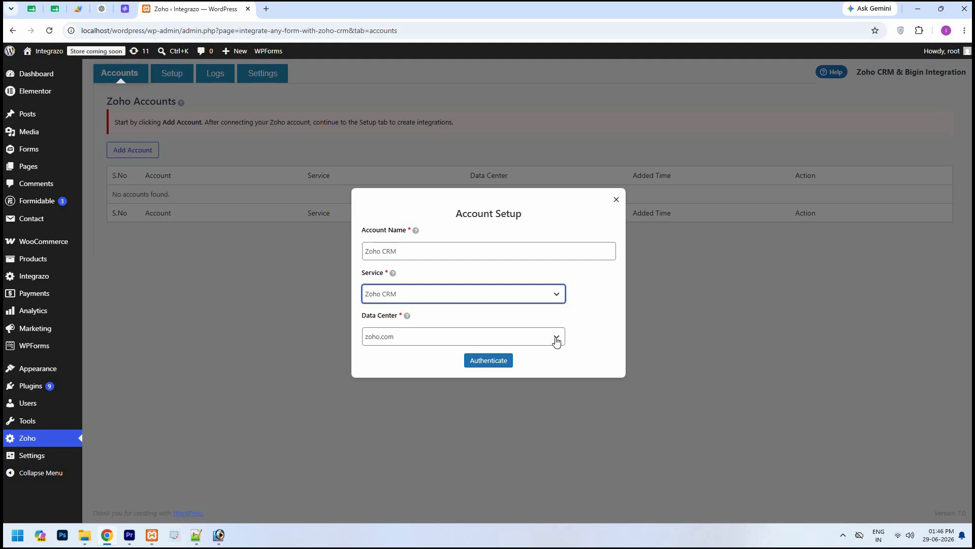
pyautogui.click(556, 339)
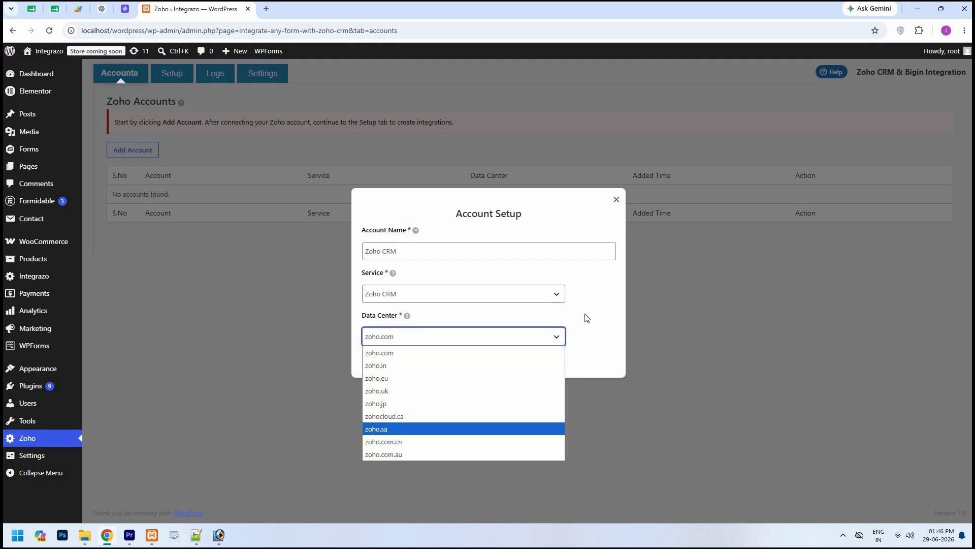
pyautogui.click(583, 368)
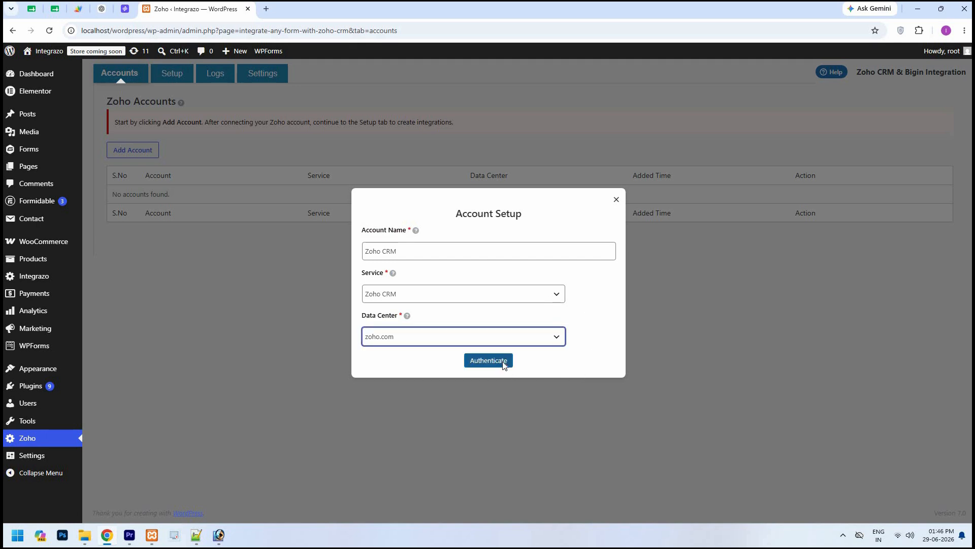
# Step: Authenticate the account and allow Integrazo to access the listed Zoho CRM data
pyautogui.click(488, 361)
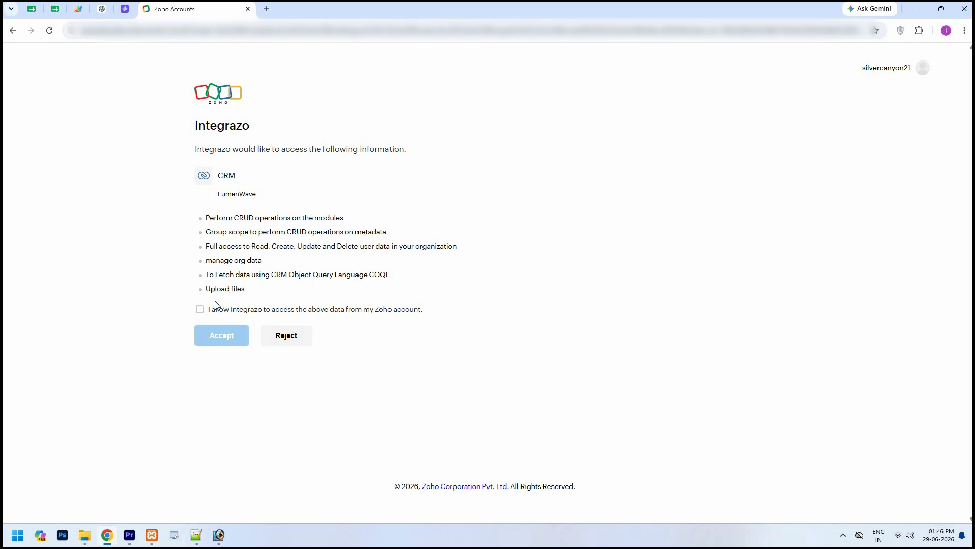
pyautogui.click(199, 310)
pyautogui.click(213, 336)
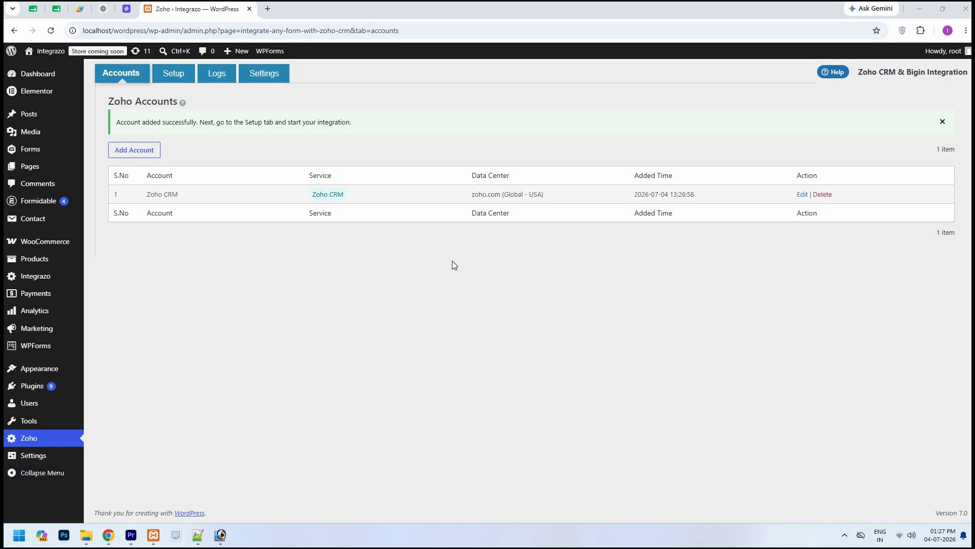
# Step: Start a new integration in the plugin's setup and name it Test
pyautogui.click(179, 79)
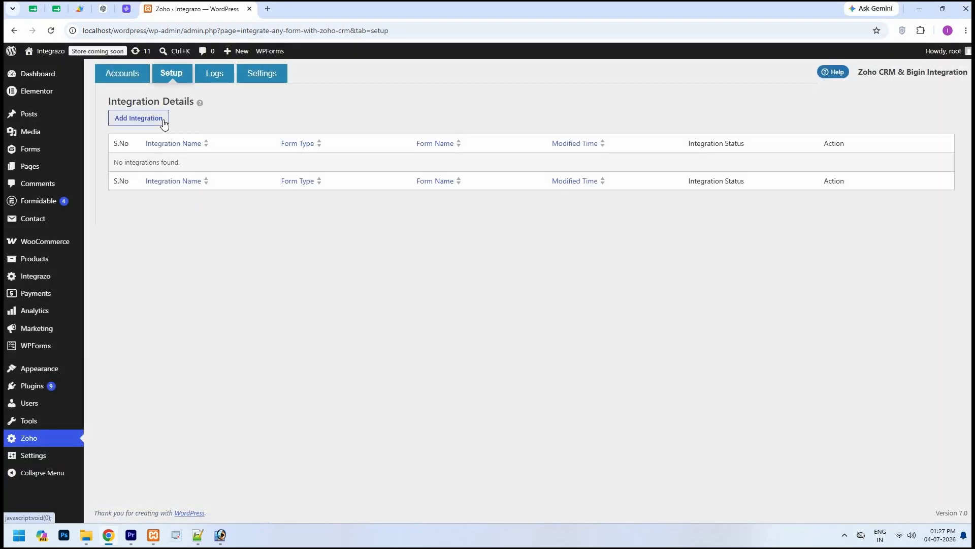
pyautogui.click(164, 122)
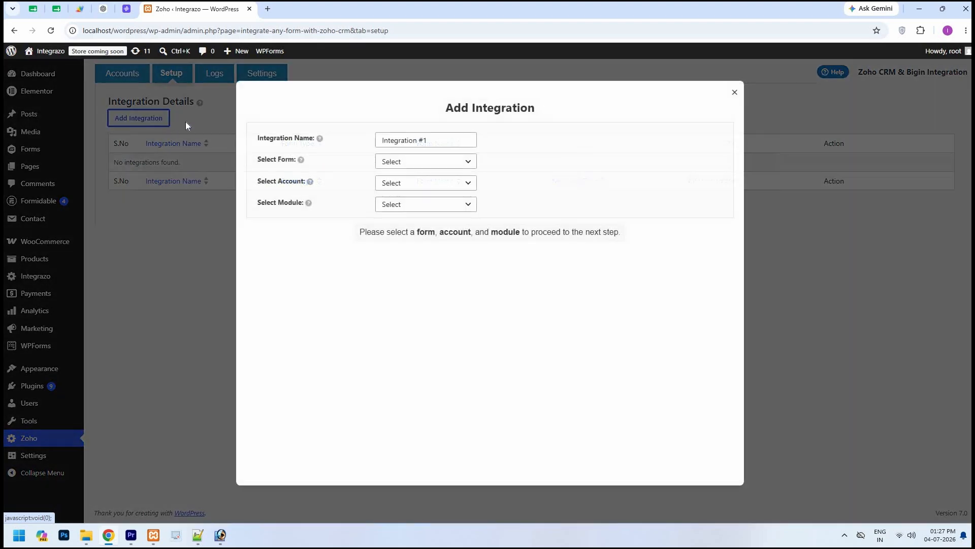
pyautogui.tripleClick(416, 143)
pyautogui.write('Test')
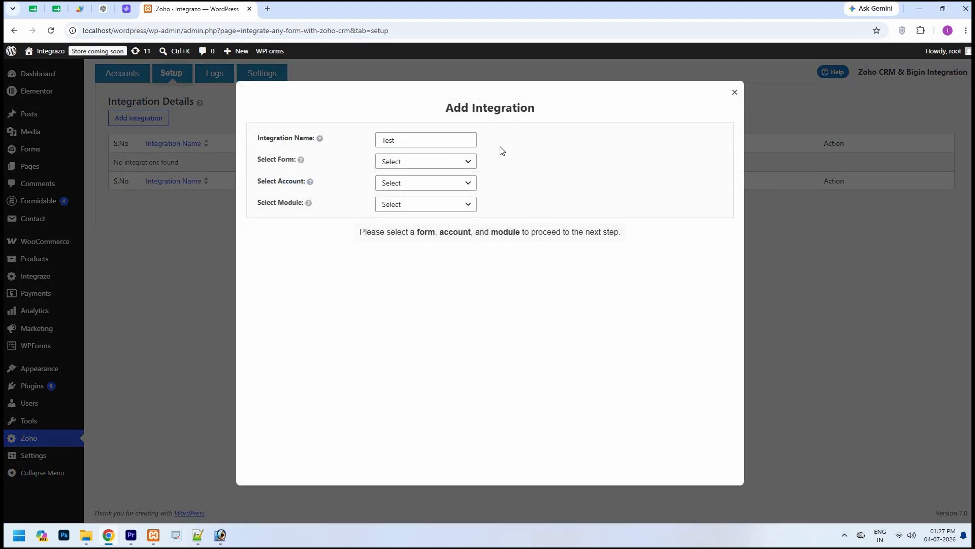
# Step: Set the integration's form to Contact form from Contact Form 7, its account to Zoho CRM and its module to Contacts
pyautogui.click(467, 163)
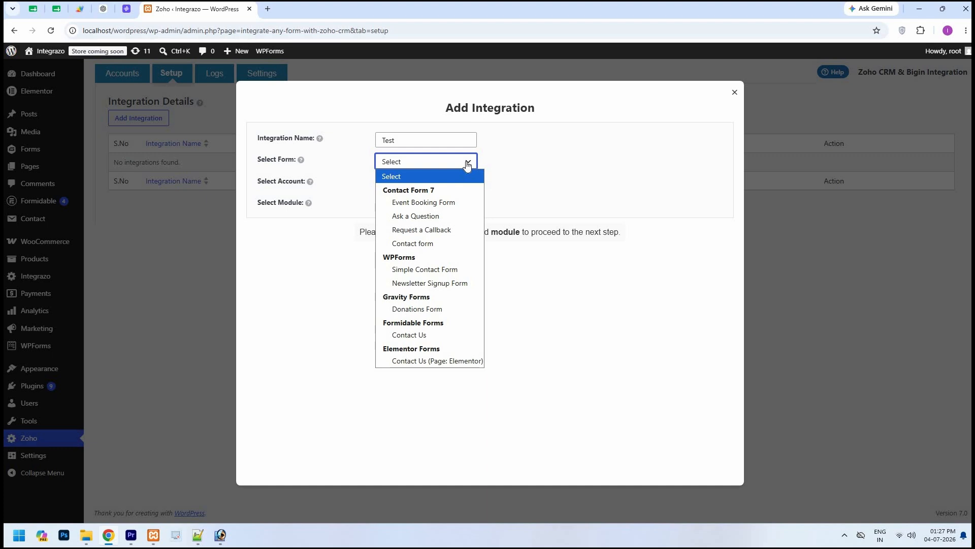
pyautogui.click(408, 243)
pyautogui.click(468, 187)
pyautogui.click(447, 224)
pyautogui.click(467, 205)
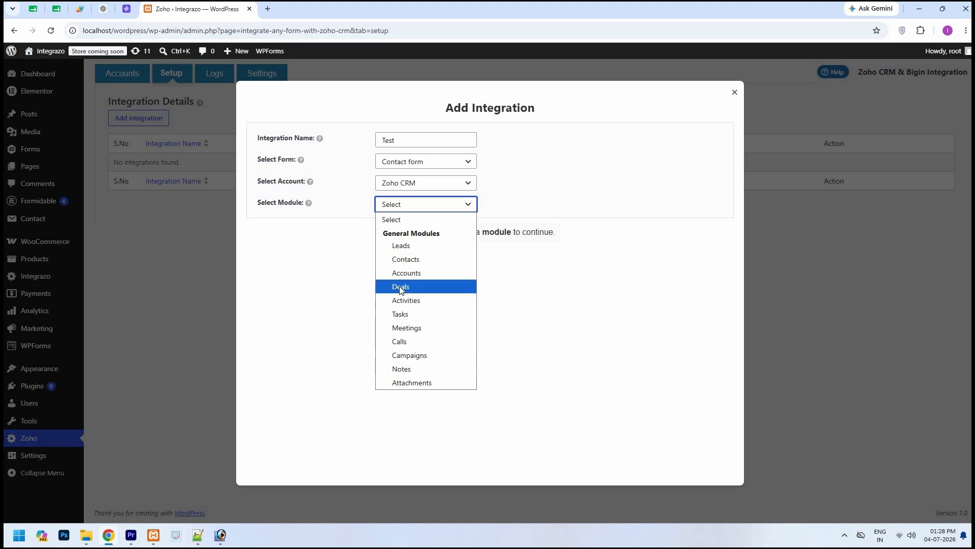
pyautogui.click(410, 260)
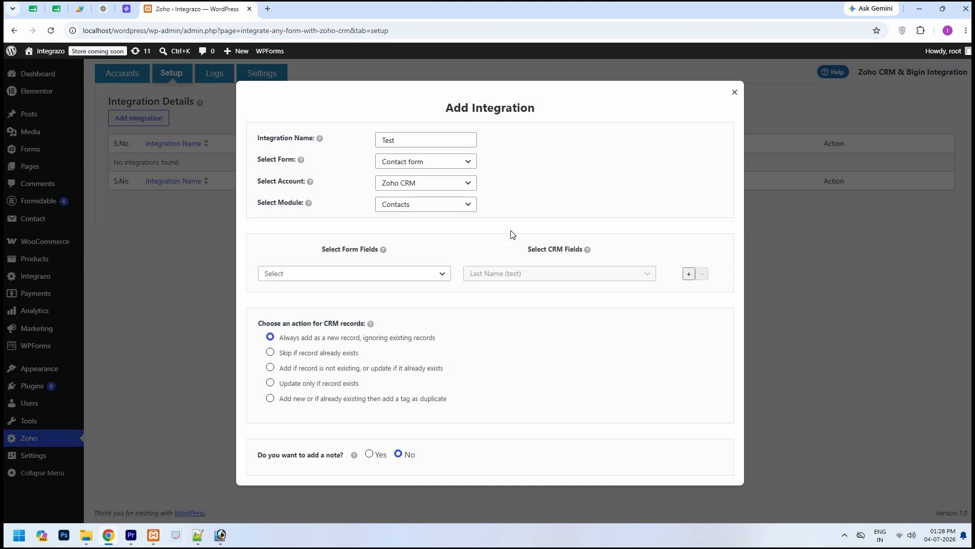
# Step: Map the your-name form field to Last Name and add a second mapping from your-email to Email
pyautogui.click(441, 275)
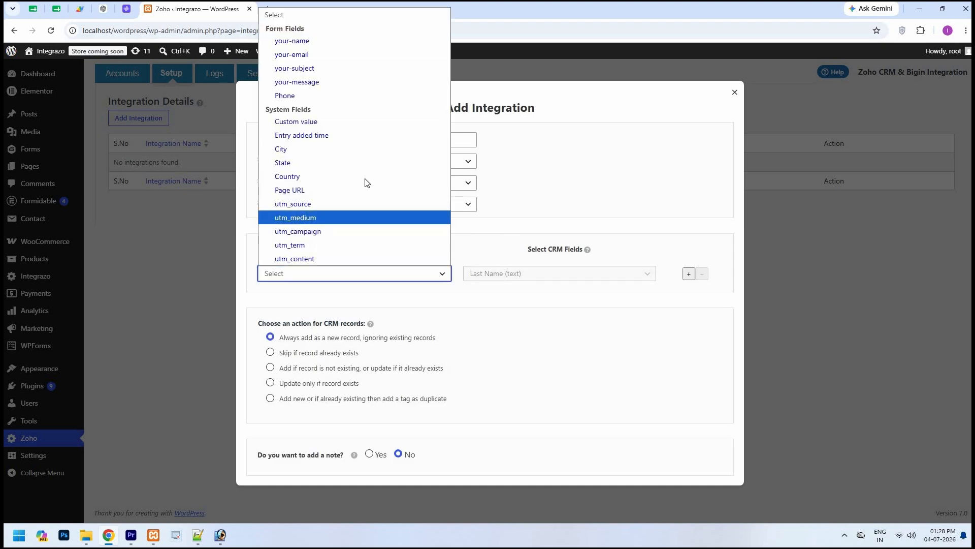
pyautogui.click(320, 43)
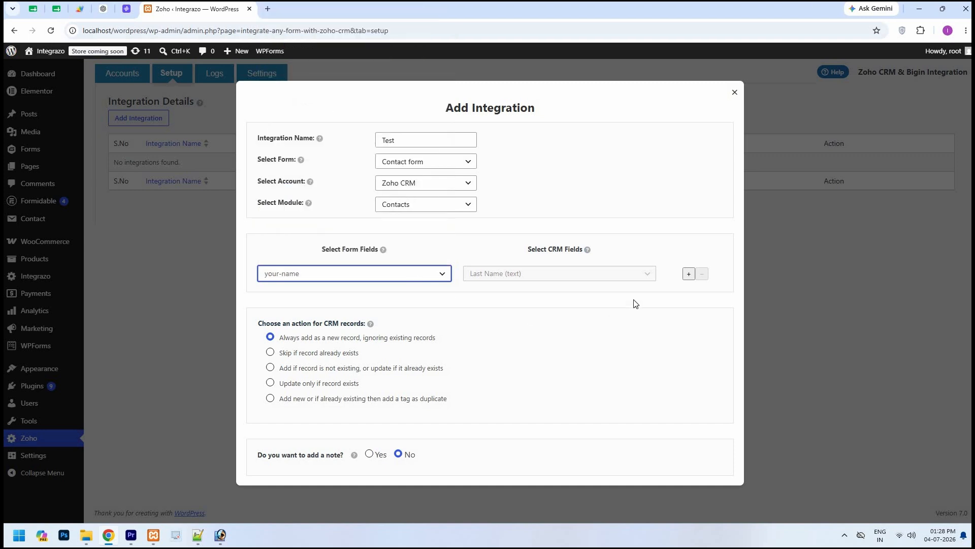
pyautogui.click(689, 274)
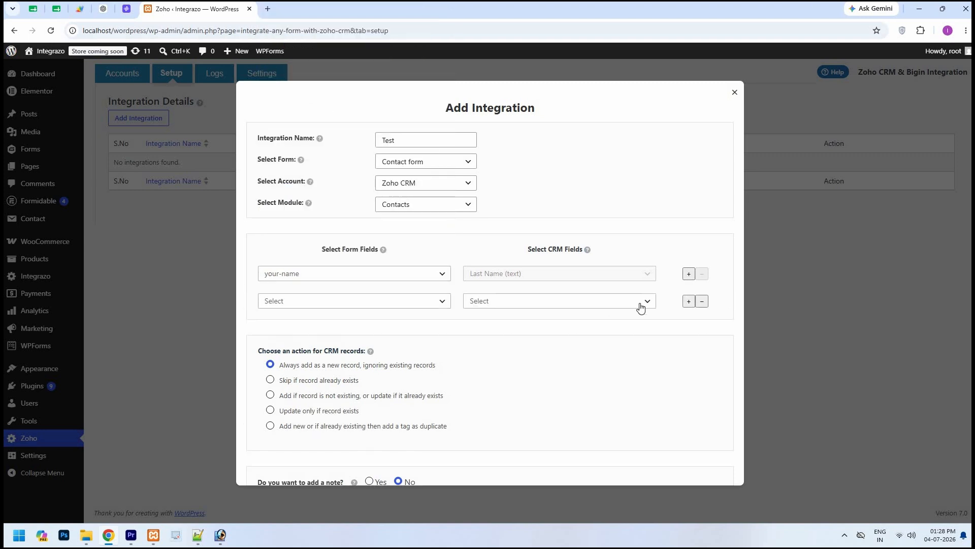
pyautogui.click(624, 303)
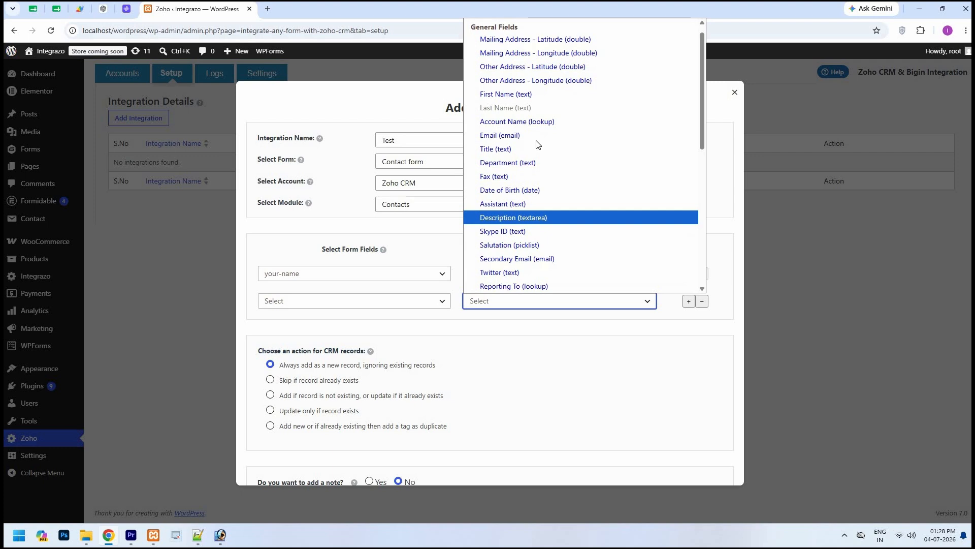
pyautogui.click(503, 132)
pyautogui.click(445, 304)
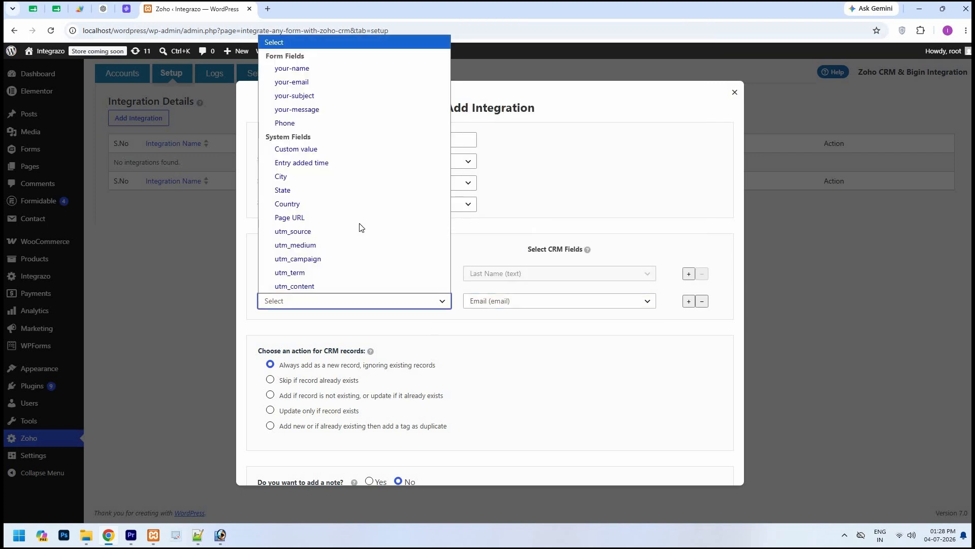
pyautogui.click(318, 82)
pyautogui.click(662, 310)
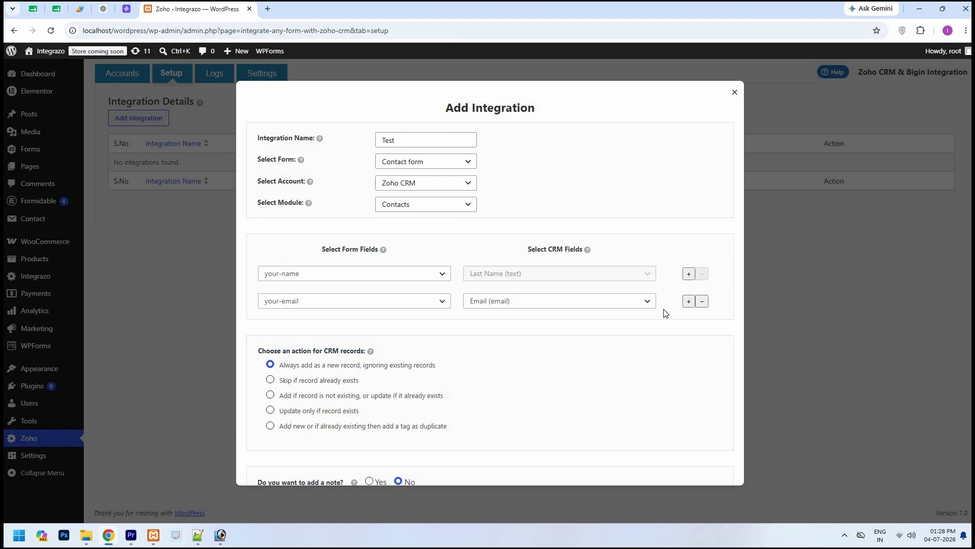
# Step: Add a third mapping row, browse its general and premium CRM fields, and remove the row without mapping anything
pyautogui.click(689, 302)
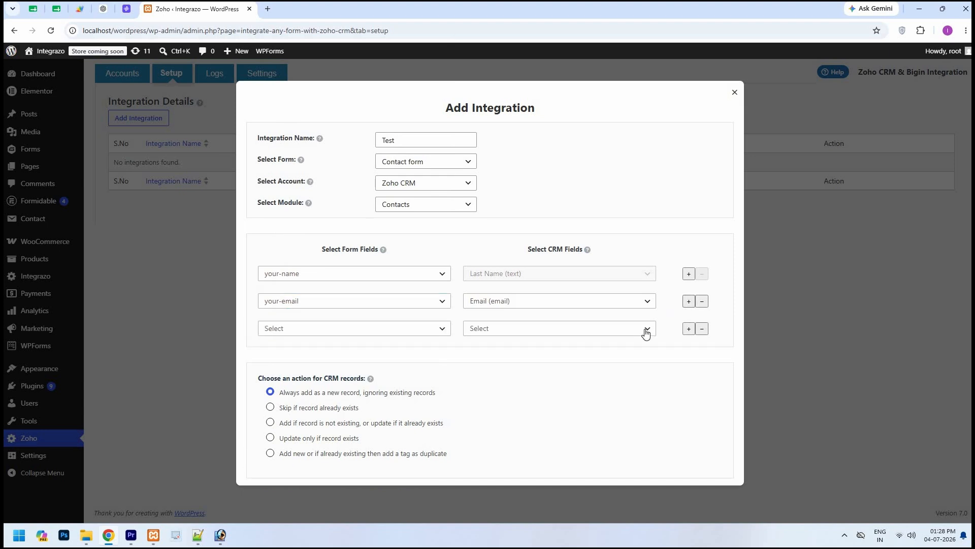
pyautogui.click(647, 330)
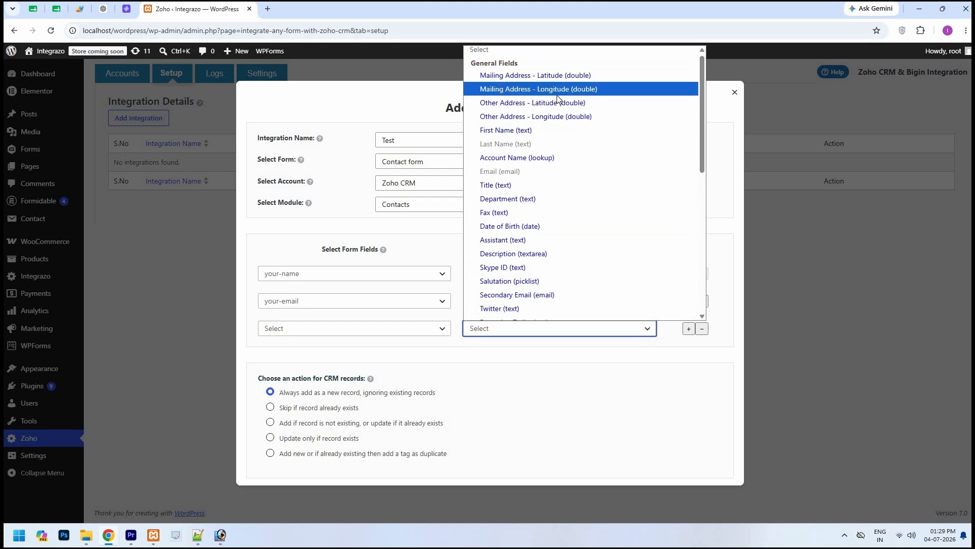
pyautogui.scroll(-4, 559, 98)
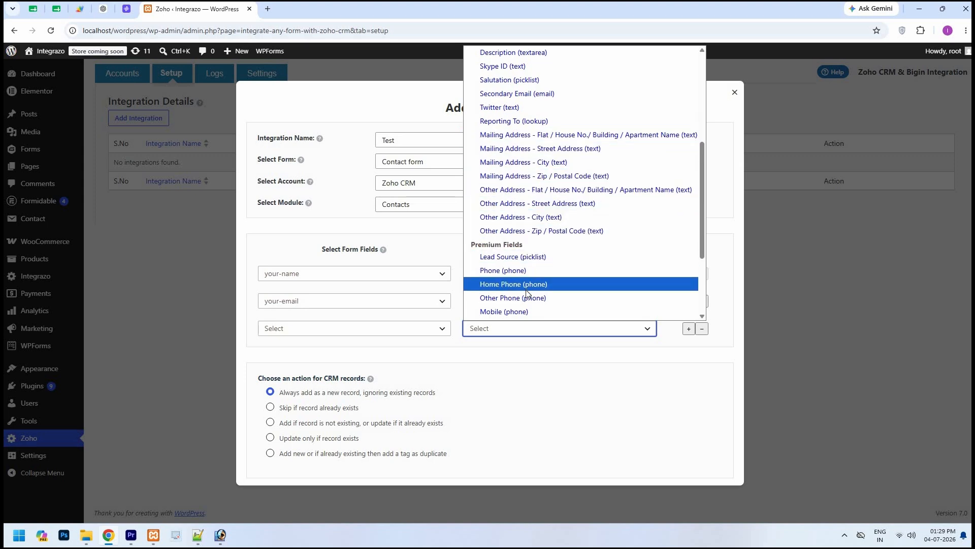
pyautogui.scroll(-3, 528, 292)
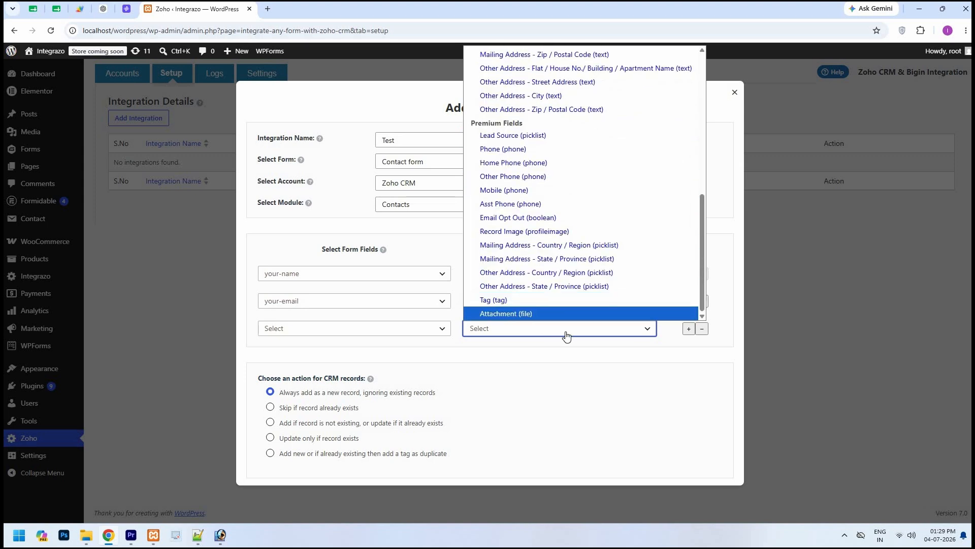
pyautogui.click(705, 335)
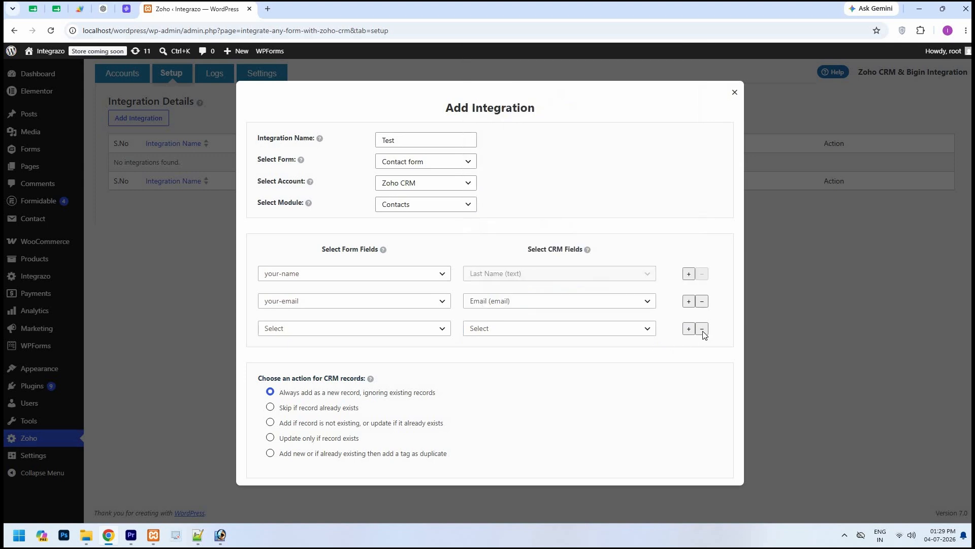
pyautogui.click(703, 329)
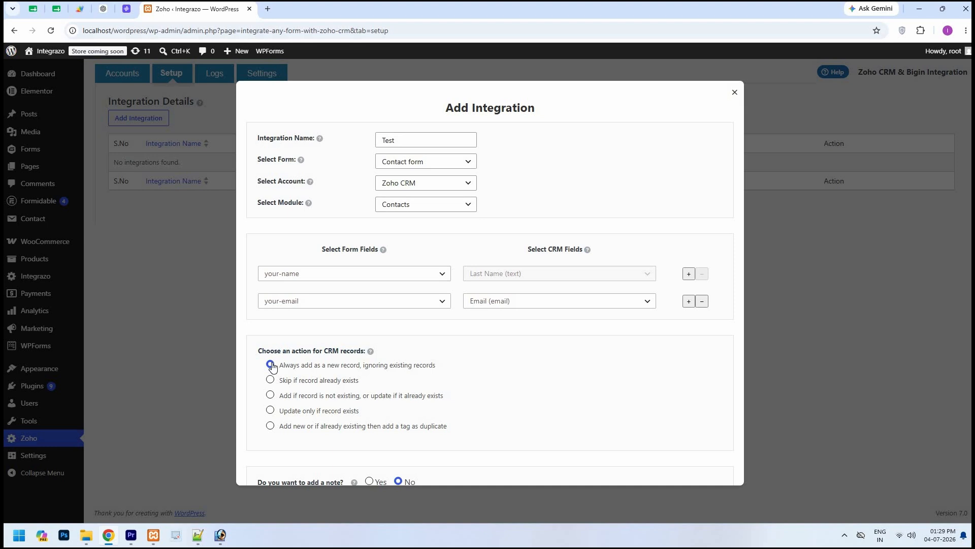
# Step: Choose to always add submissions as a new record, ignoring existing records, and set adding a note to No
pyautogui.click(291, 369)
pyautogui.scroll(-2, 403, 376)
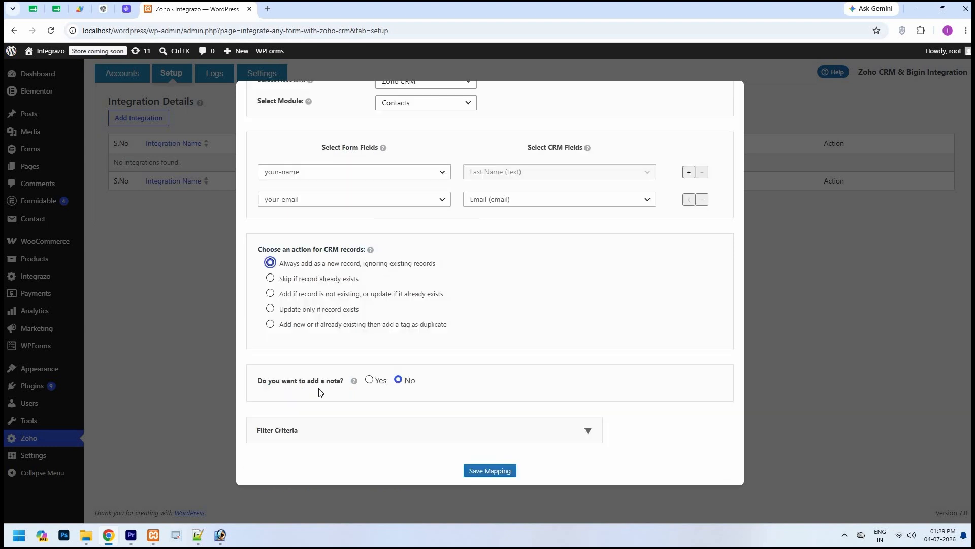
pyautogui.click(370, 382)
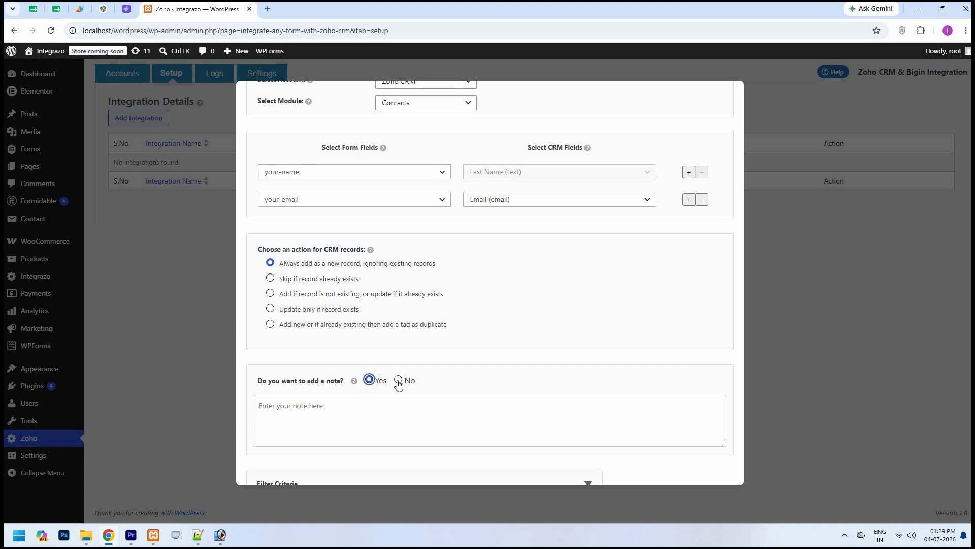
pyautogui.click(399, 382)
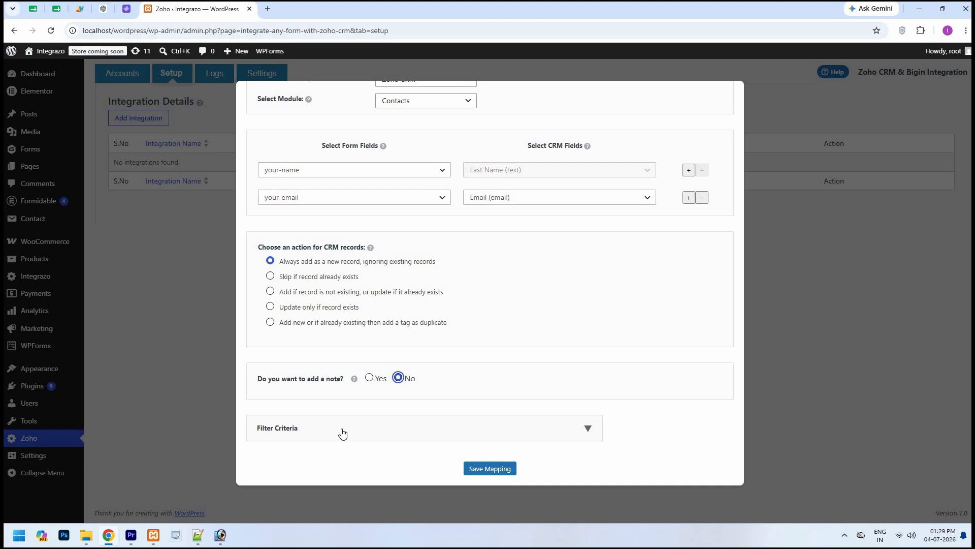
# Step: Expand the filter criteria, leave them empty, and save the integration mapping
pyautogui.click(467, 430)
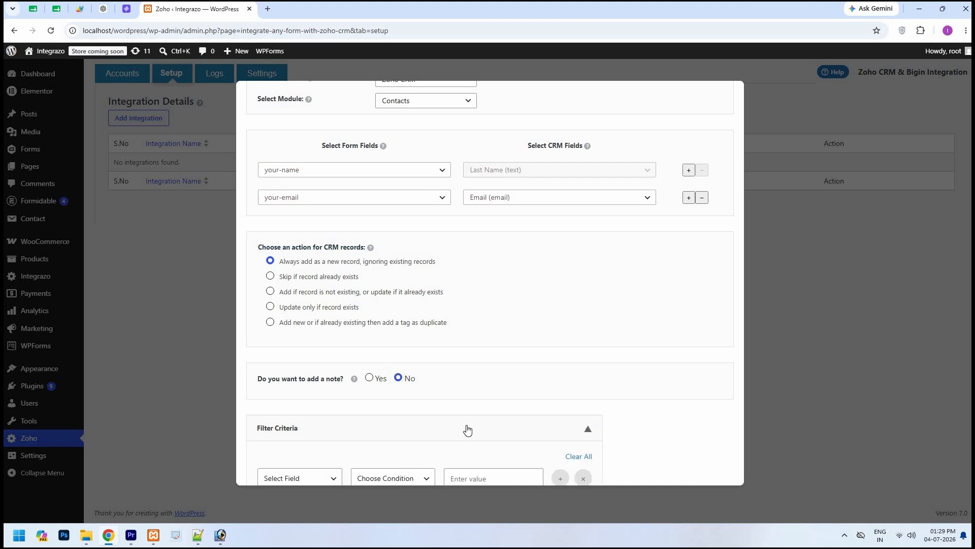
pyautogui.scroll(-2, 325, 418)
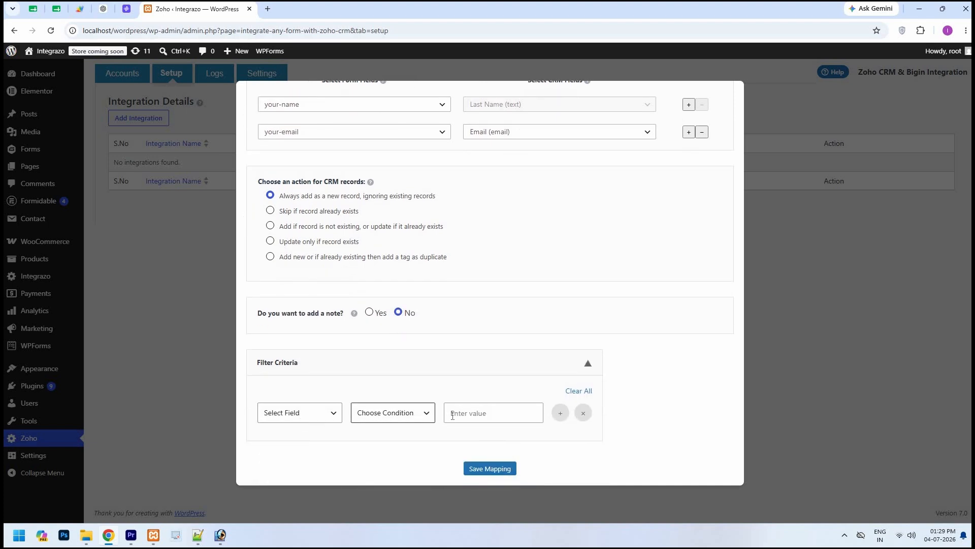
pyautogui.click(588, 367)
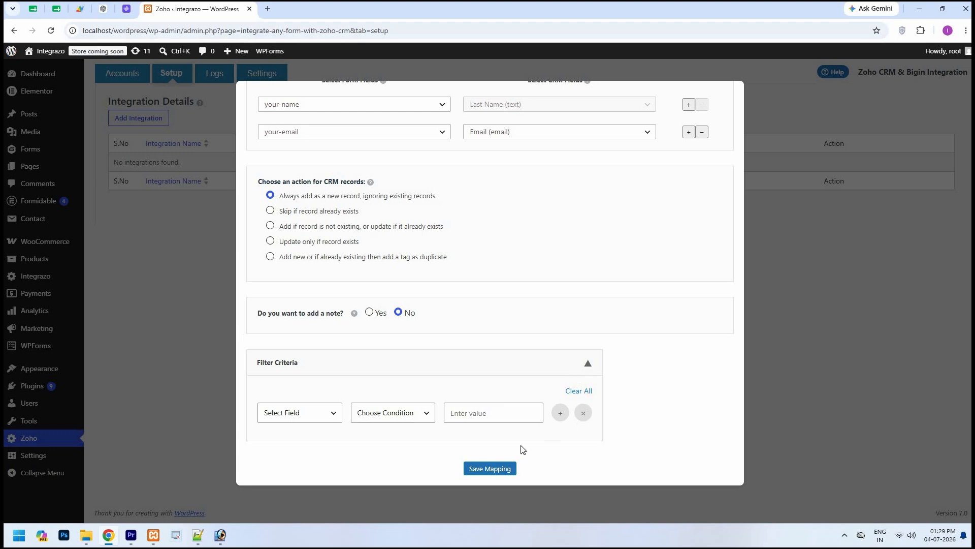
pyautogui.click(491, 469)
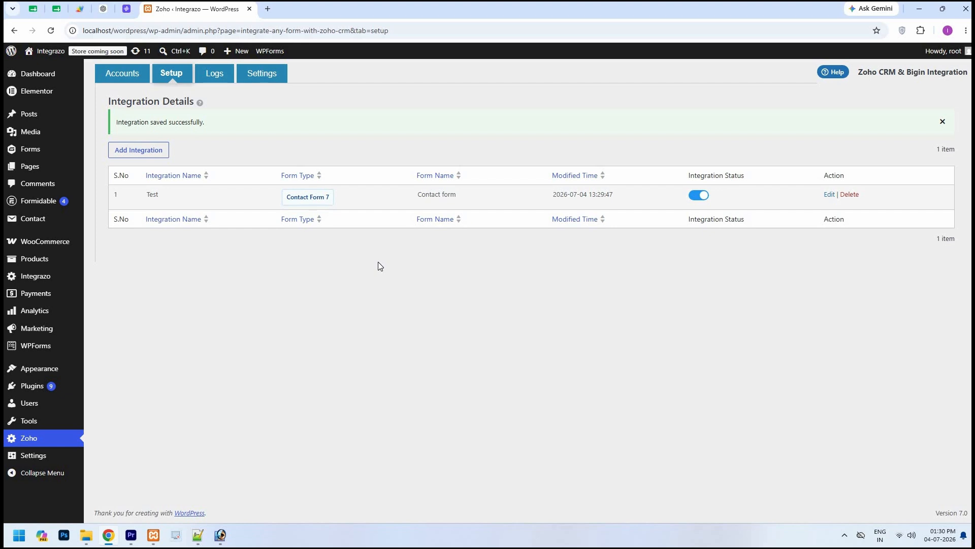
# Step: Switch the Test integration's status off and back on, and open the integration logs
pyautogui.click(703, 202)
pyautogui.click(703, 201)
pyautogui.click(220, 82)
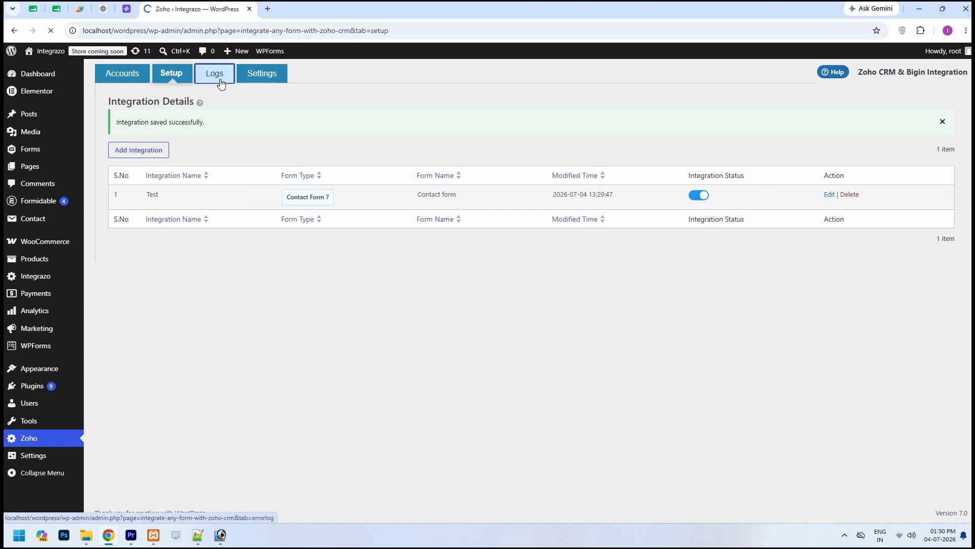